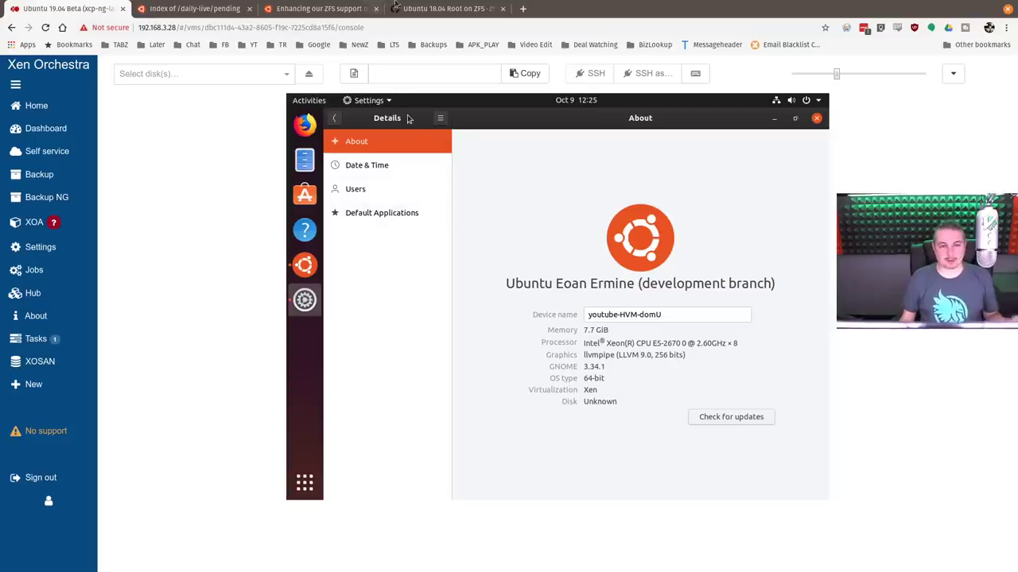
# - Switch to the 'Ubuntu 18.04 Root on ZFS' GitHub wiki tab and scroll down the page
pyautogui.click(422, 8)
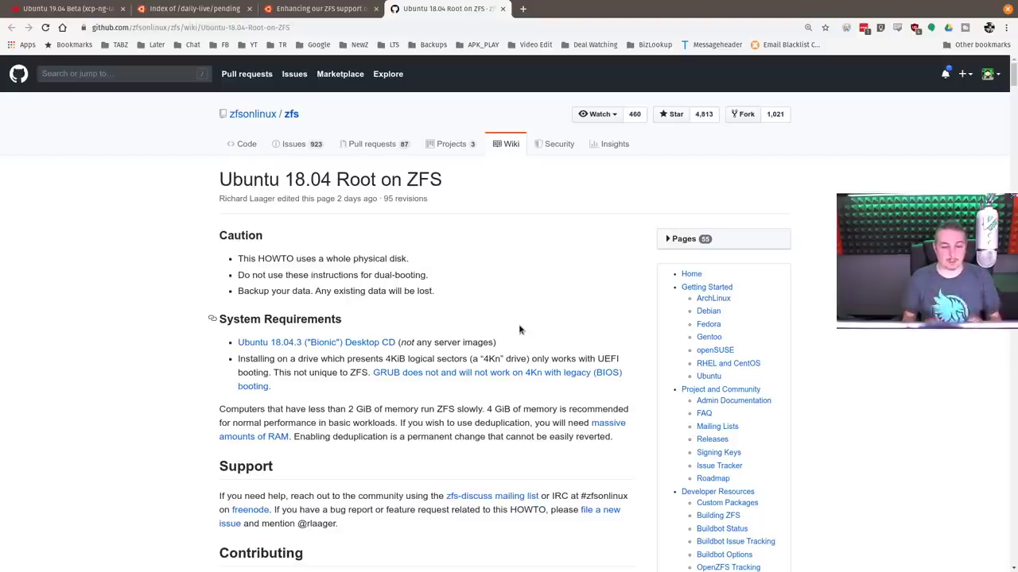
pyautogui.moveTo(1013, 65)
pyautogui.mouseDown()
pyautogui.moveTo(1013, 191)
pyautogui.moveTo(986, 278)
pyautogui.moveTo(969, 549)
pyautogui.moveTo(1011, 59)
pyautogui.mouseUp()
# - Switch to the 'Enhancing our ZFS support' Ubuntu blog article and scroll through it
pyautogui.click(302, 8)
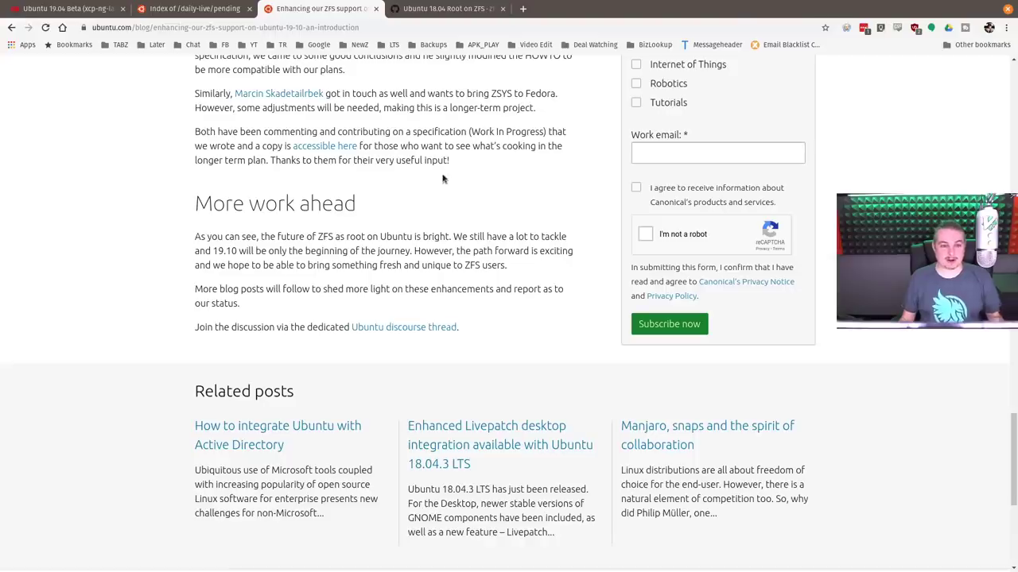
pyautogui.scroll(15, 442, 179)
pyautogui.scroll(9, 446, 183)
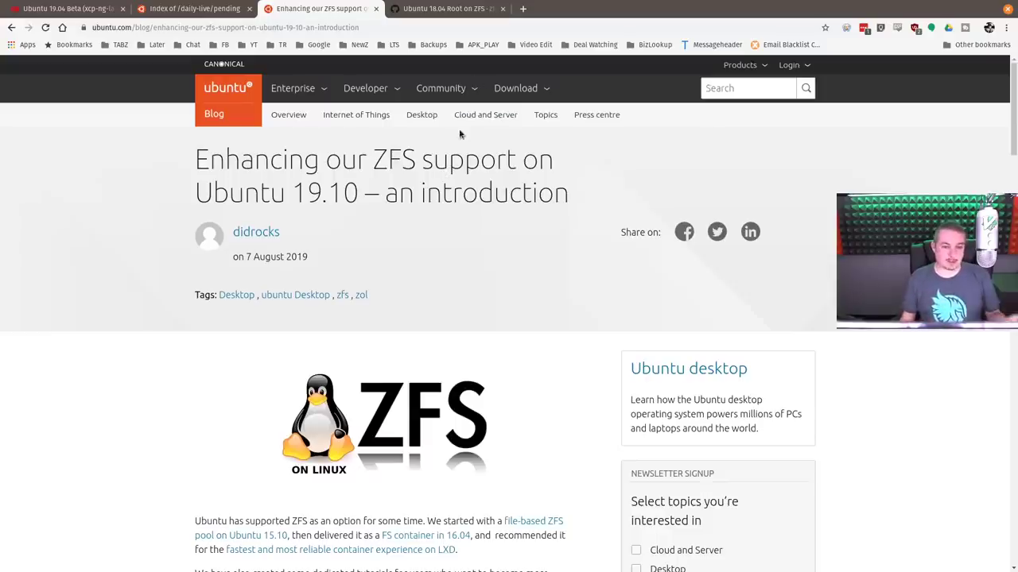
pyautogui.scroll(-3, 477, 303)
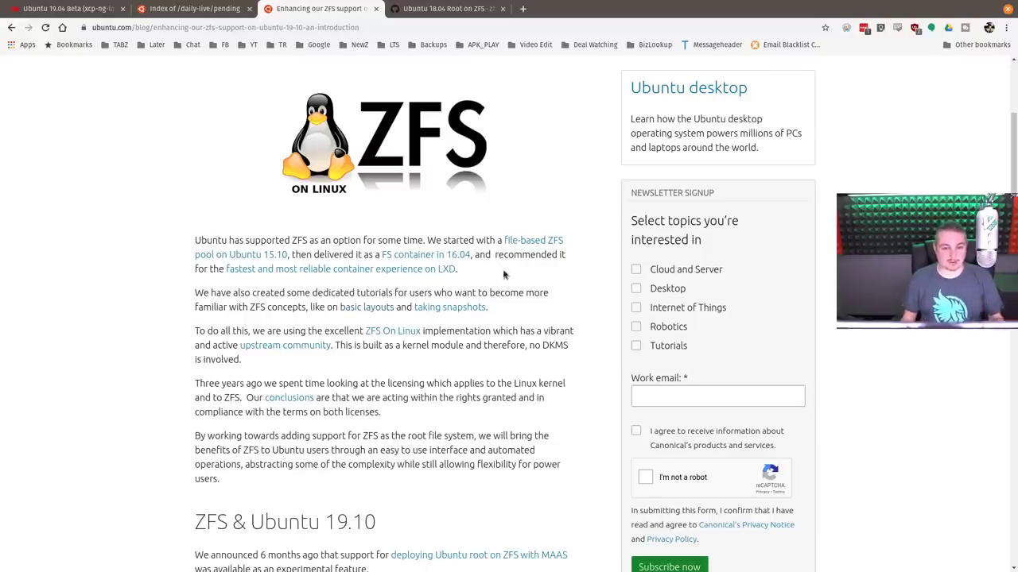
pyautogui.scroll(-1, 344, 327)
pyautogui.scroll(-3, 346, 323)
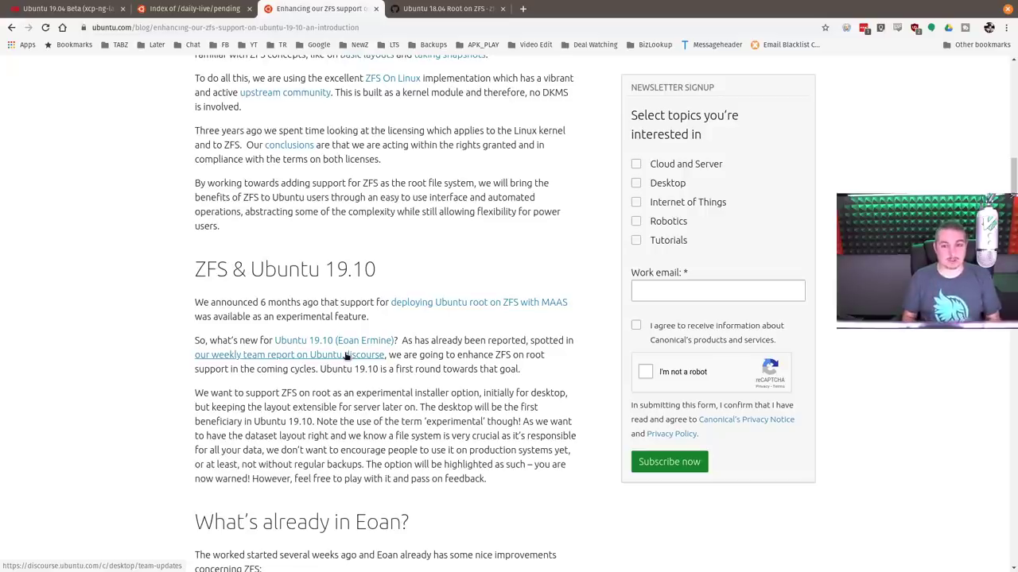
# - Return to the Root on ZFS wiki tab and scroll its page back to the top
pyautogui.click(432, 10)
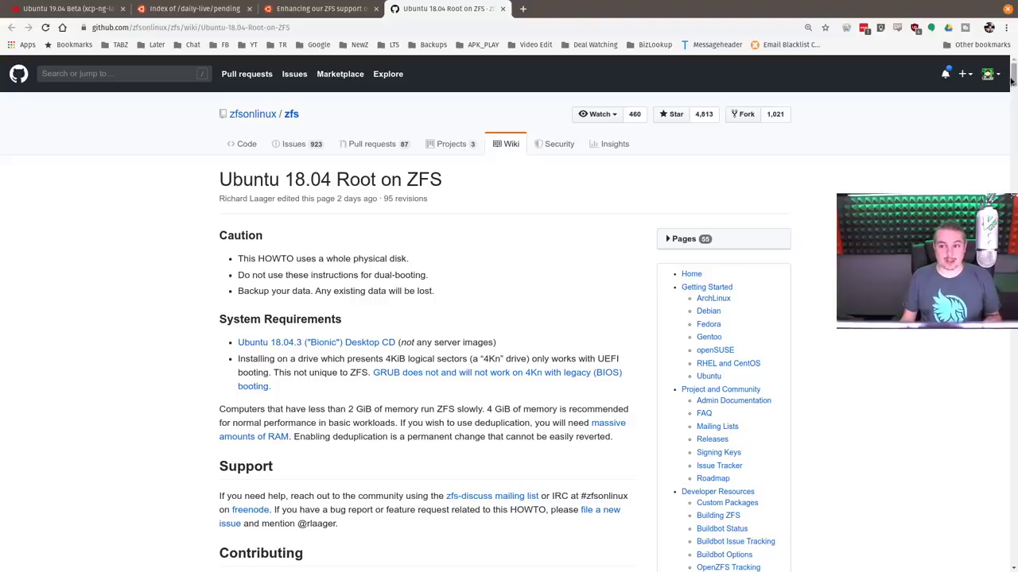
pyautogui.scroll(-20, 977, 461)
pyautogui.moveTo(1011, 526); pyautogui.dragTo(1004, 72)
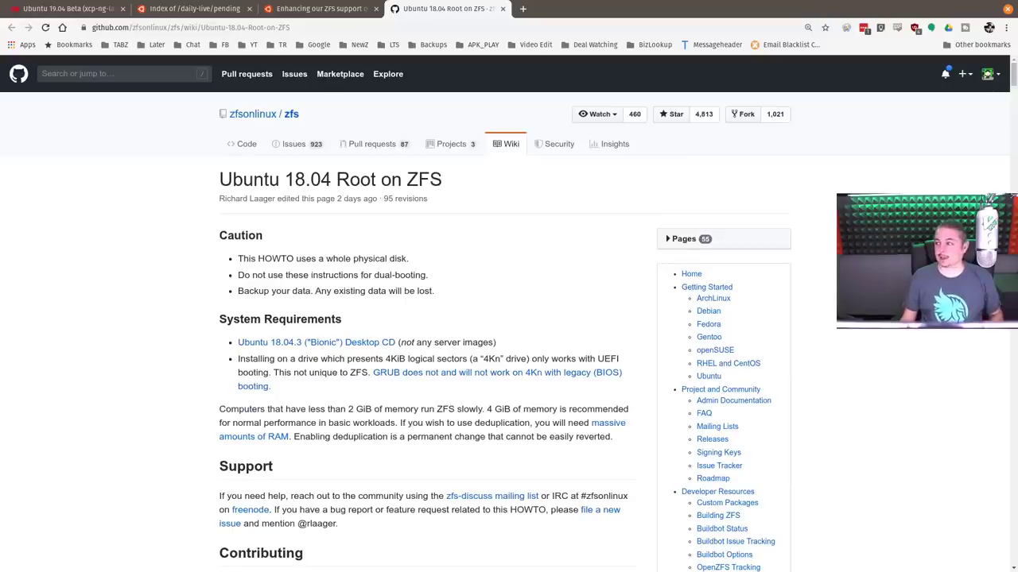
# - Bring Shutter forward, view the 'Who are you?' installer screenshot, then close Shutter
pyautogui.press('super')
pyautogui.click(250, 294)
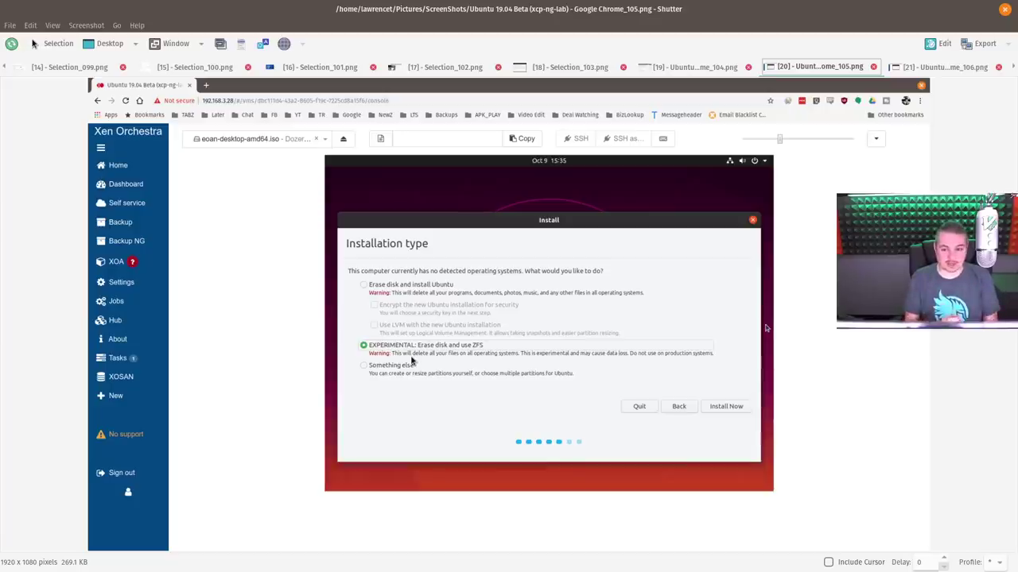
pyautogui.click(915, 69)
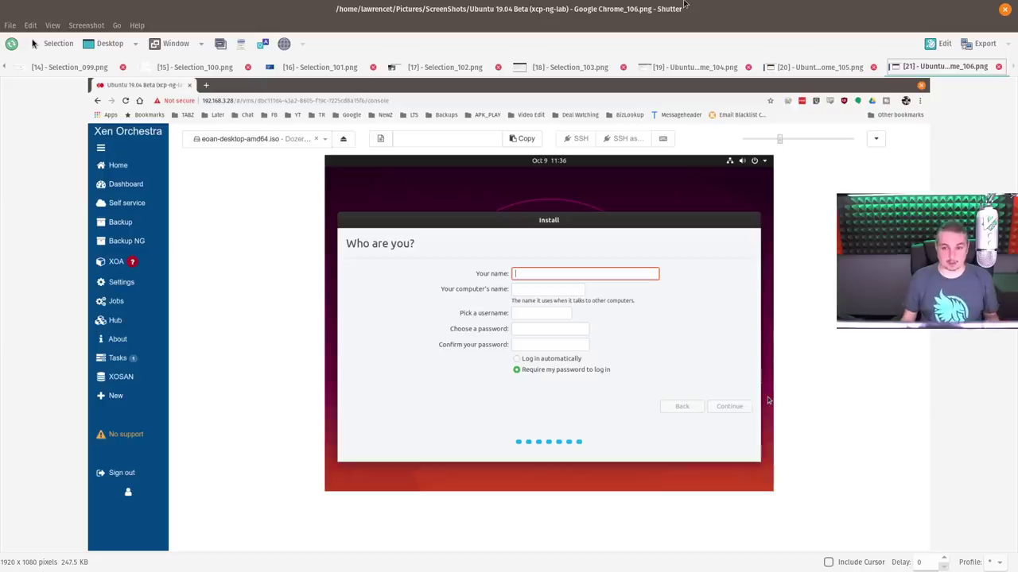
pyautogui.click(1006, 12)
# - Close the VM's Settings, skip Online Accounts, keep sending system info, and complete the welcome wizard
pyautogui.click(67, 8)
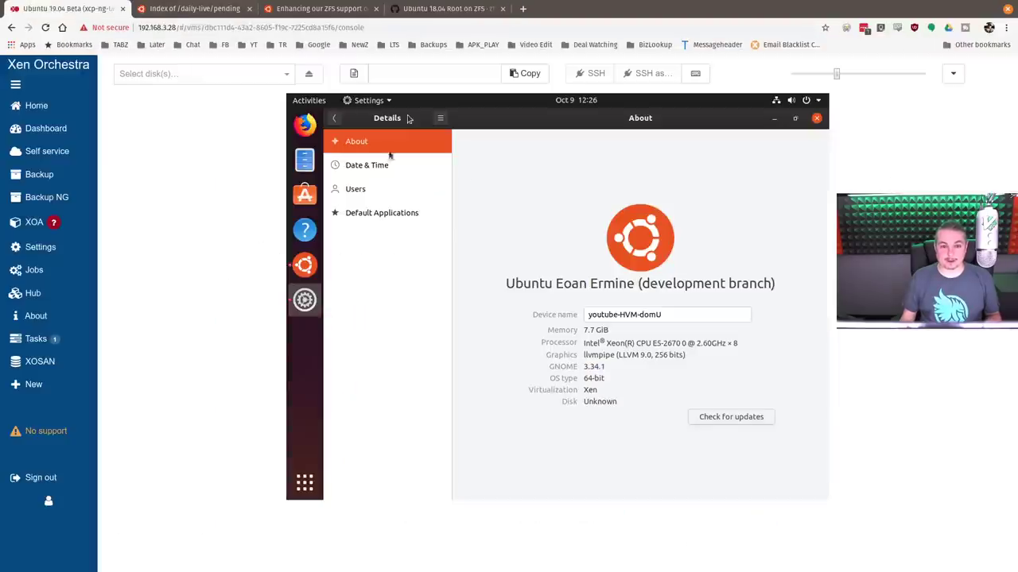
pyautogui.click(817, 119)
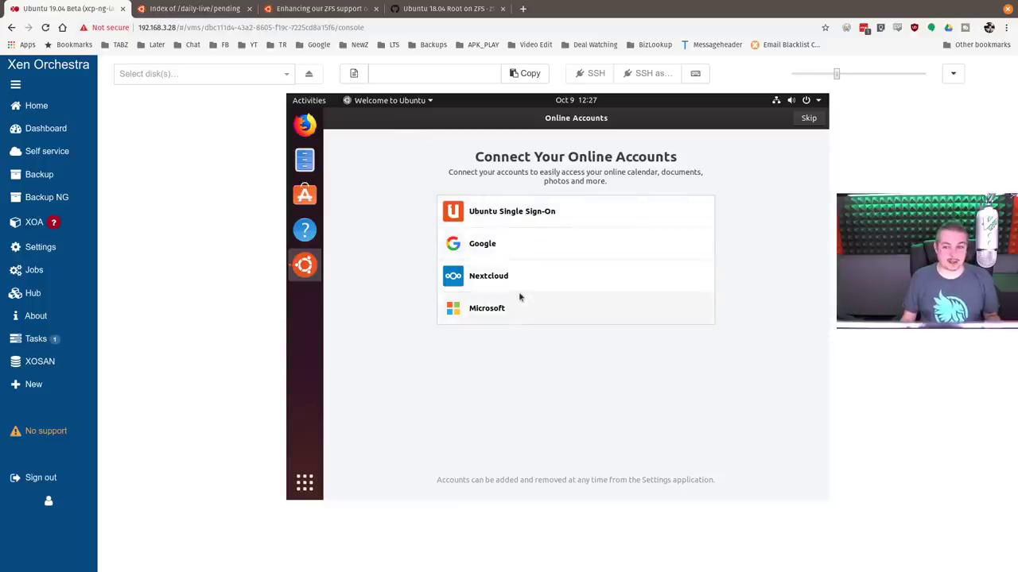
pyautogui.click(807, 118)
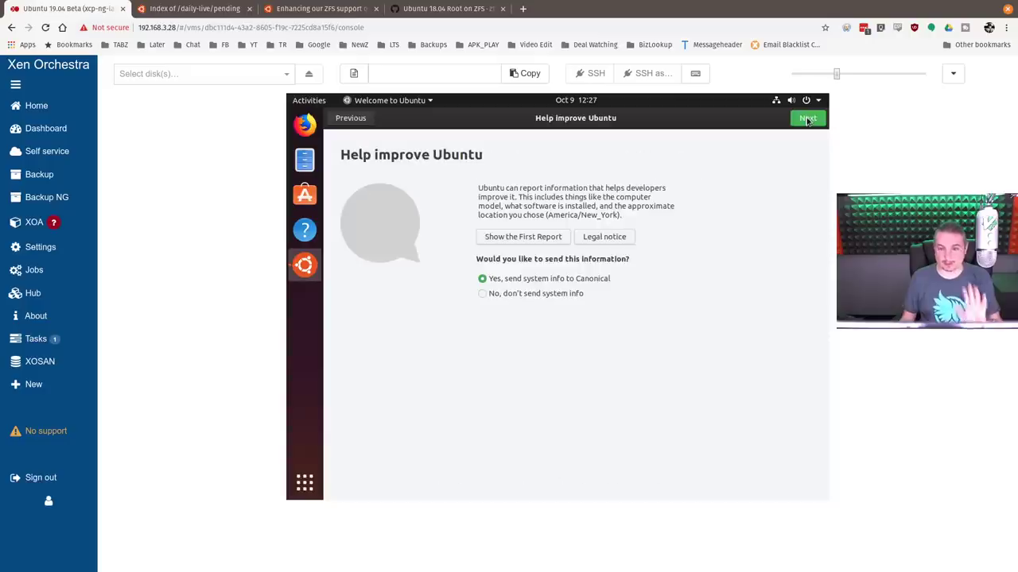
pyautogui.click(549, 294)
pyautogui.click(556, 279)
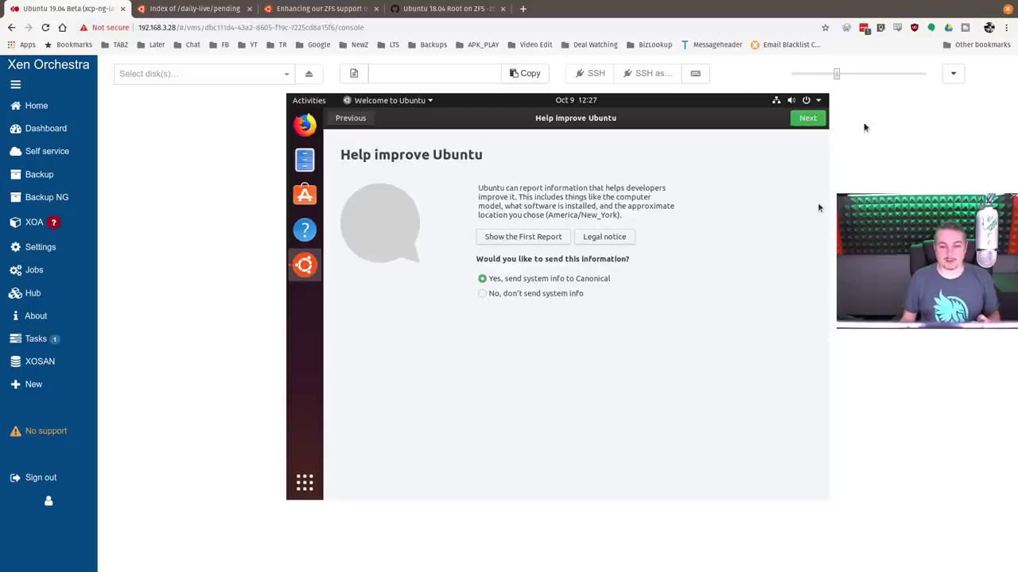
pyautogui.click(804, 119)
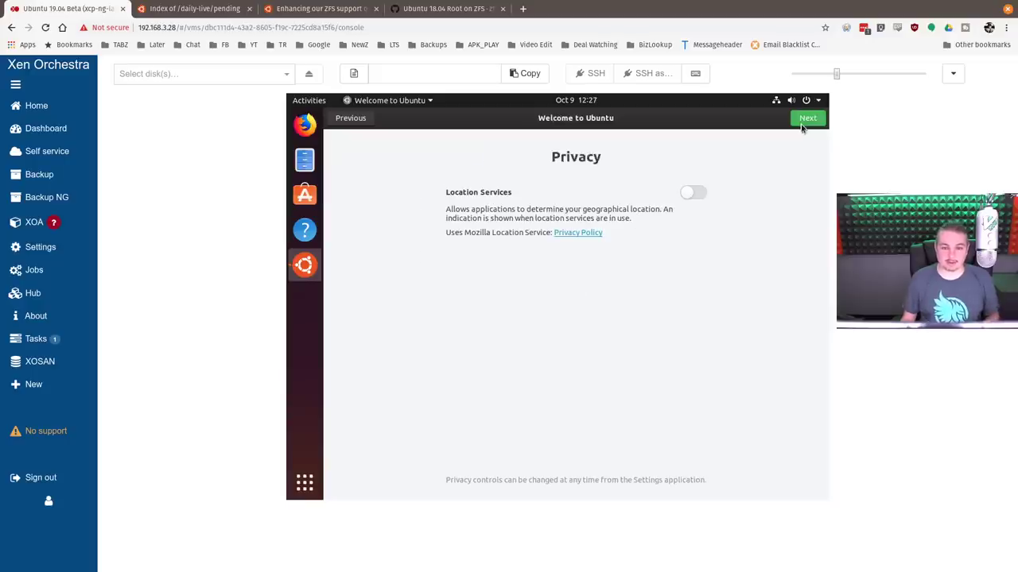
pyautogui.click(805, 121)
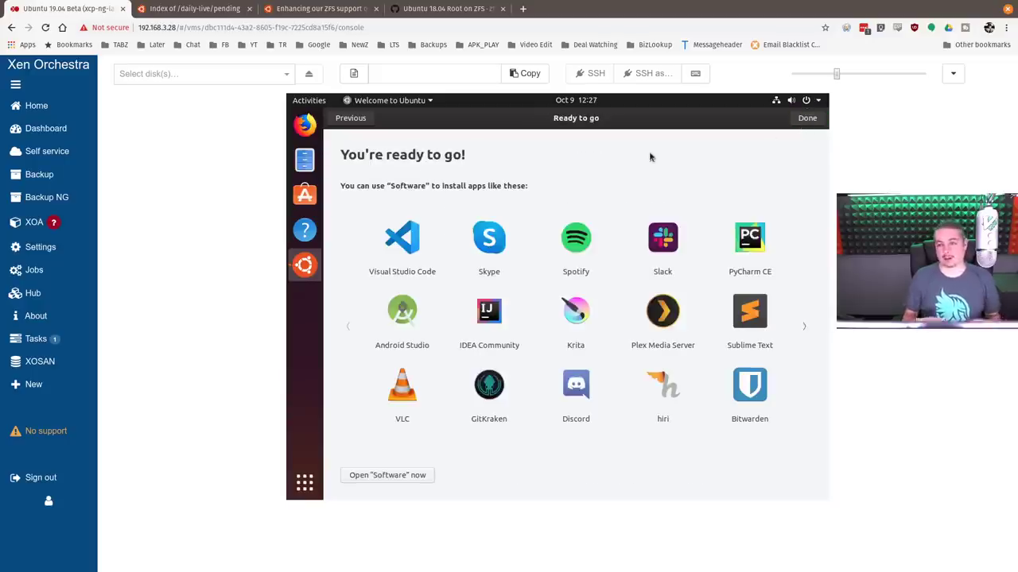
pyautogui.click(800, 127)
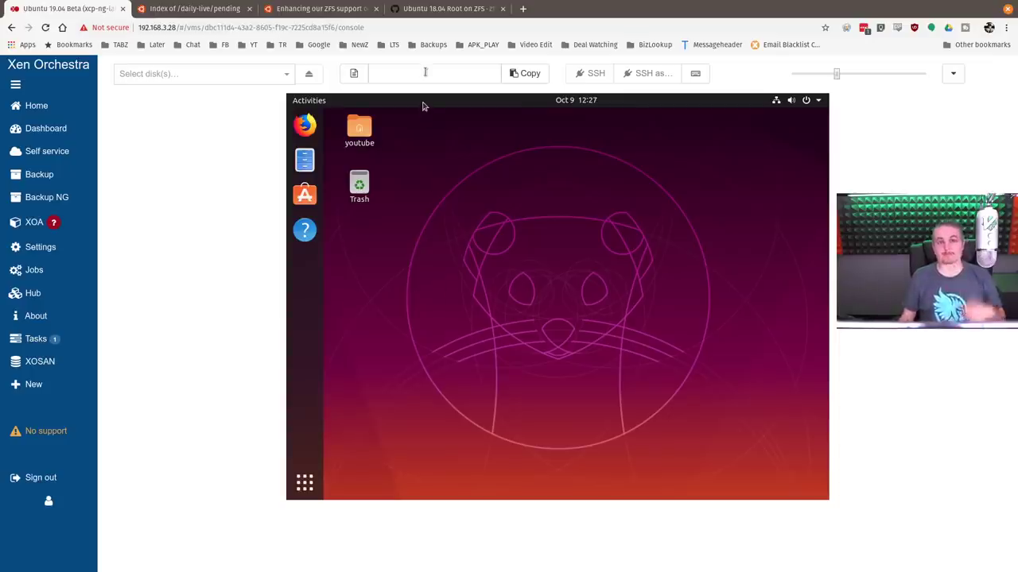
# - Restore the Ubuntu 19.04 Beta VM page tabs and show its Disks tab
pyautogui.click(953, 73)
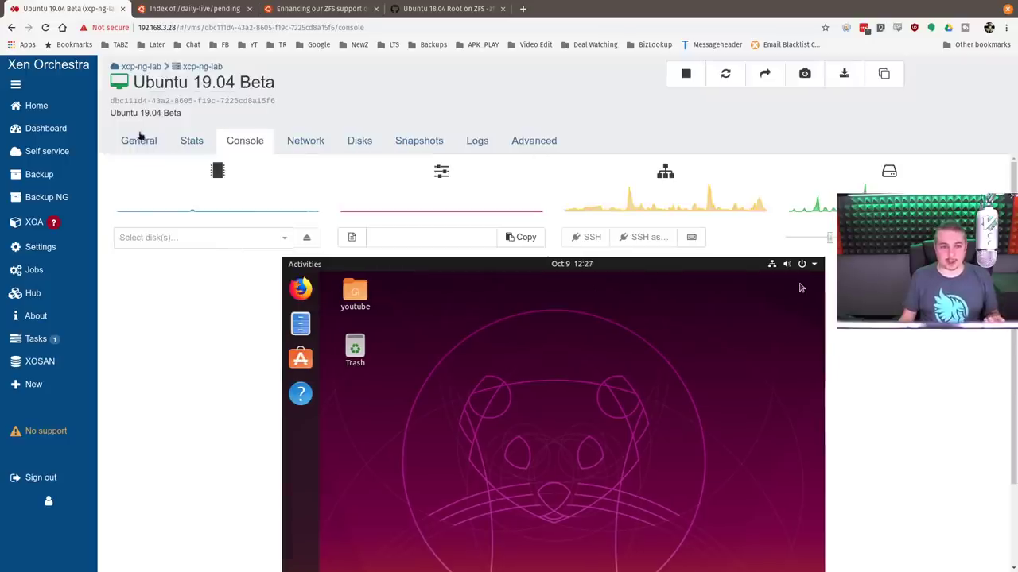
pyautogui.click(345, 143)
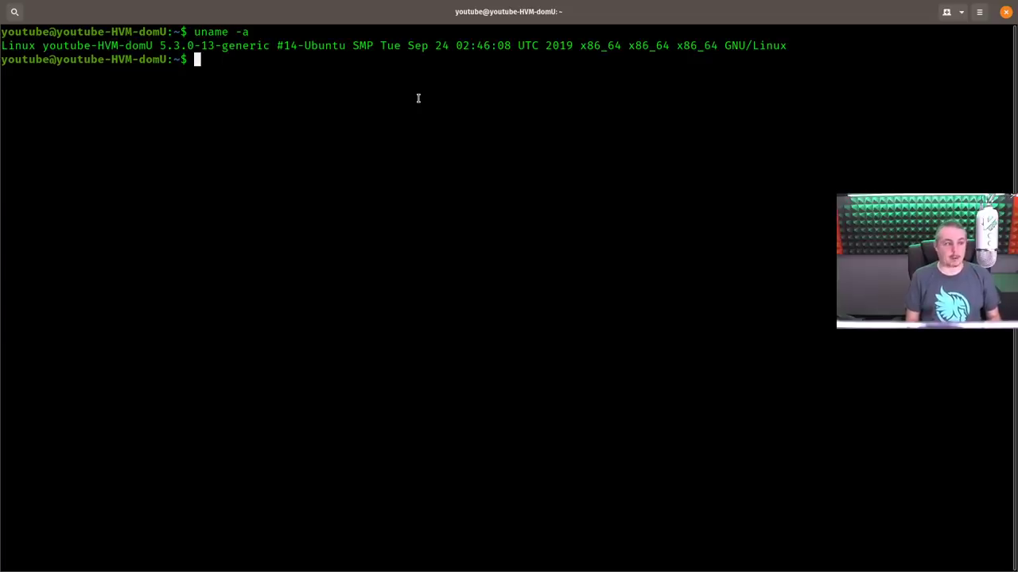
# - Run zpool status to show bpool and rpool both ONLINE
pyautogui.write('zpool sta')
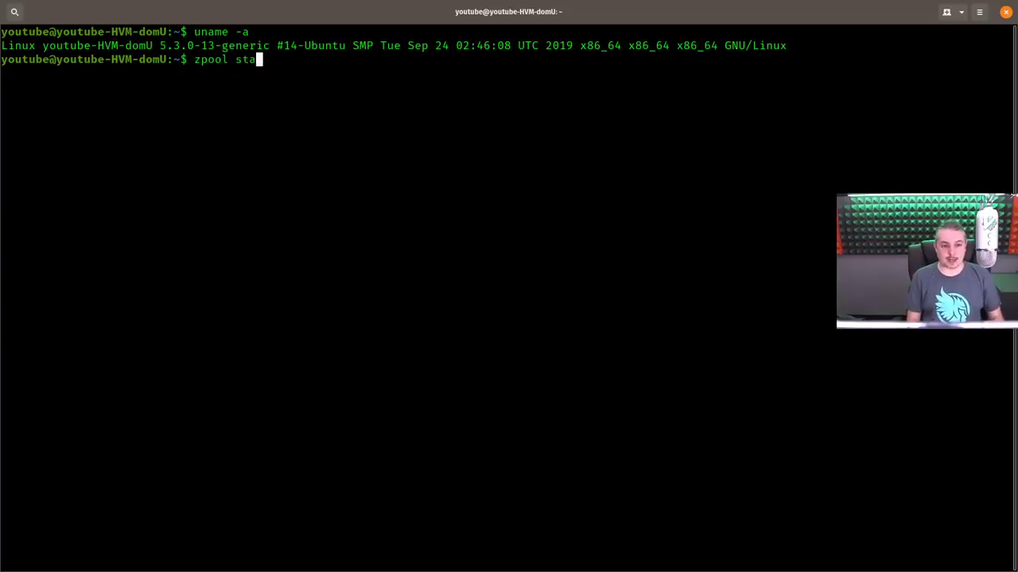
pyautogui.write('tus')
pyautogui.press('Return')
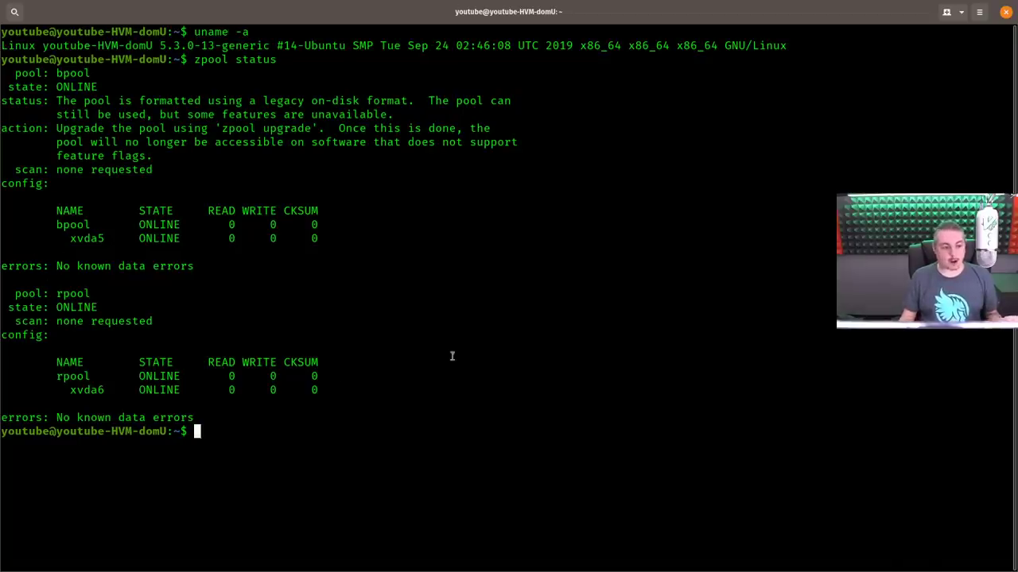
# - Run zfs list to show bpool and rpool datasets with space and mountpoints
pyautogui.write('zfs list')
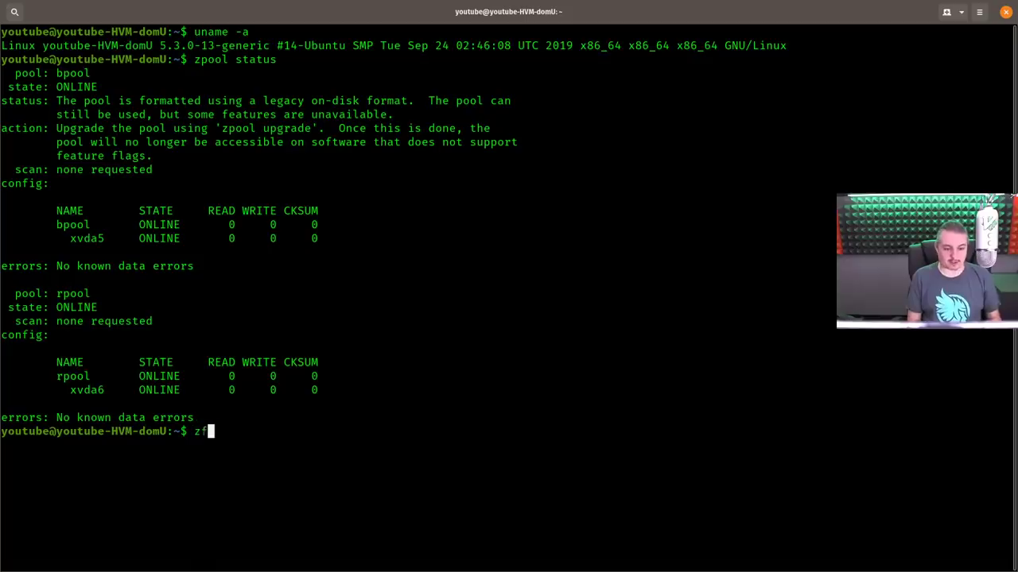
pyautogui.press('Return')
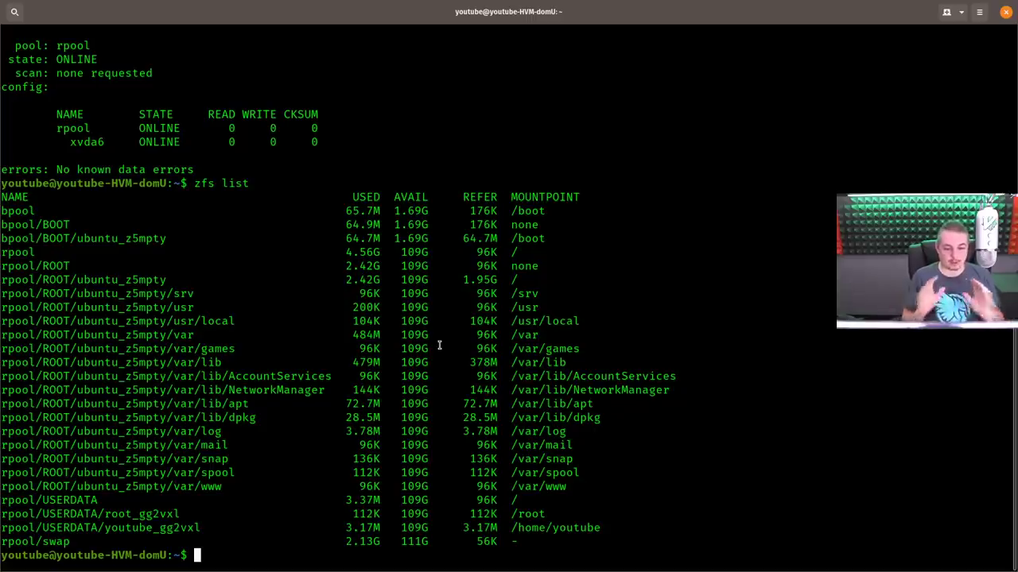
# - Clear the screen, run sudo fdisk -l, and scroll up through the disk listing
pyautogui.hotkey('ctrl', 'l')
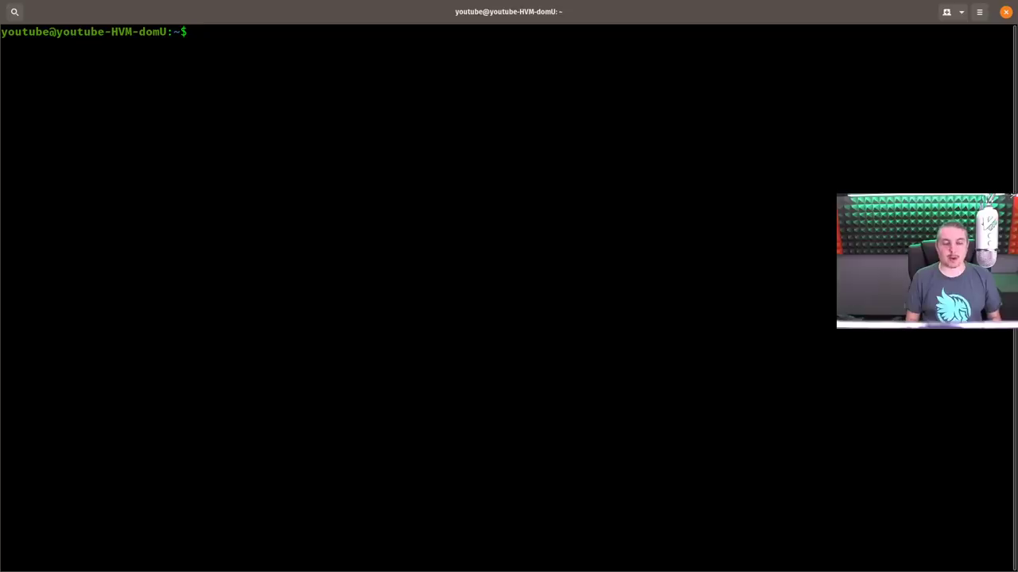
pyautogui.write('sudo ')
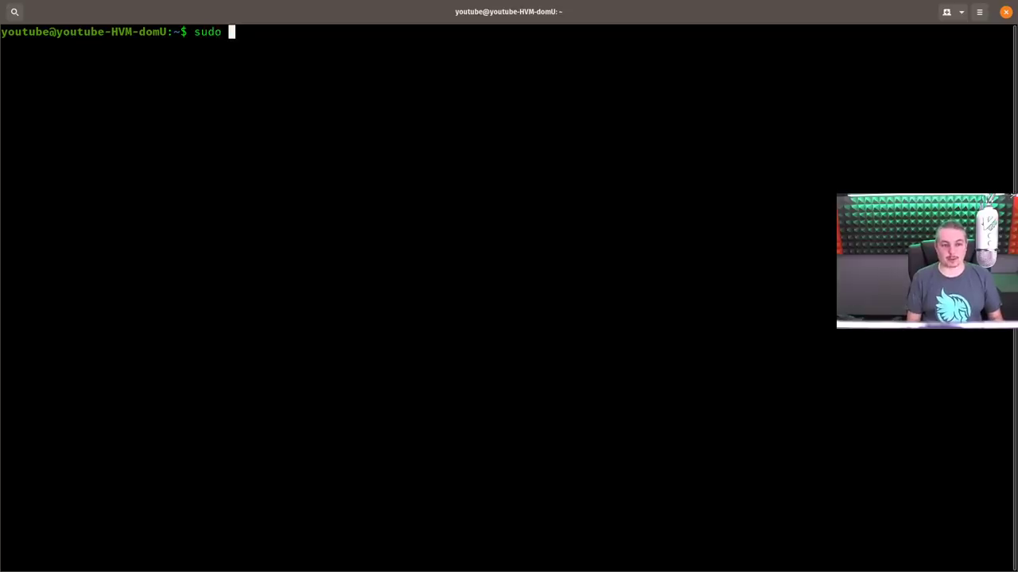
pyautogui.write('fdisk -l')
pyautogui.press('Return')
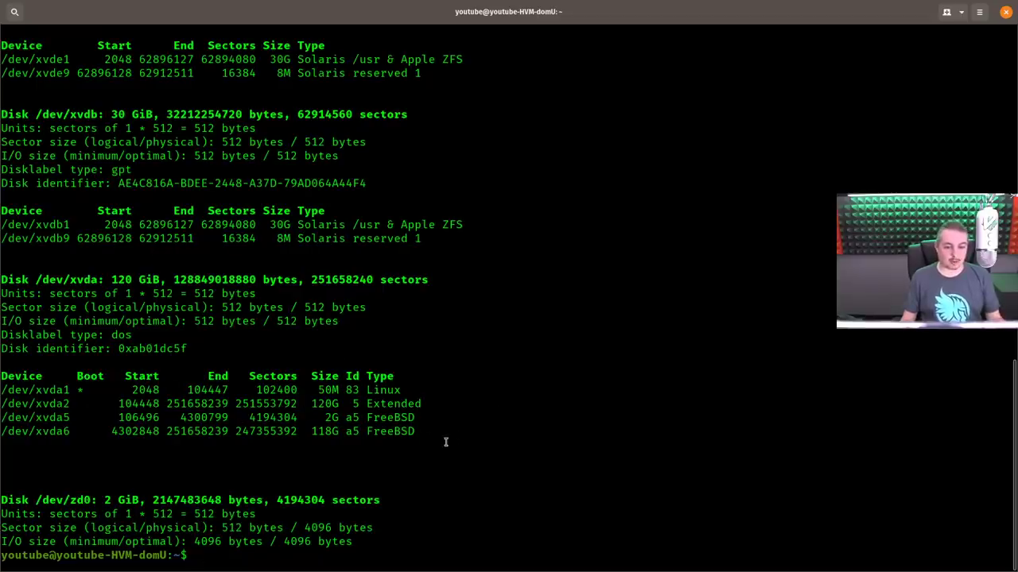
pyautogui.scroll(5, 482, 331)
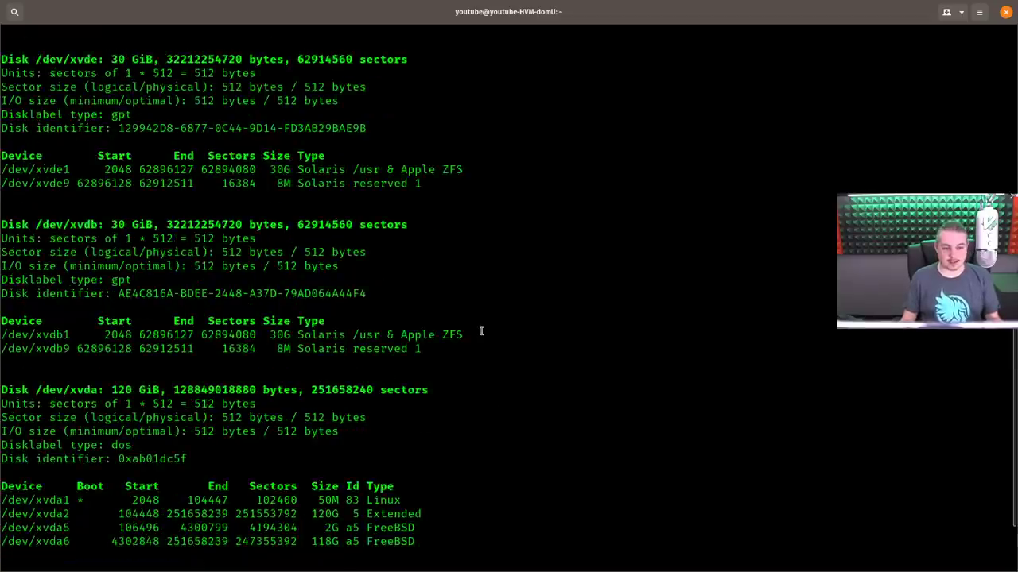
pyautogui.scroll(1, 481, 331)
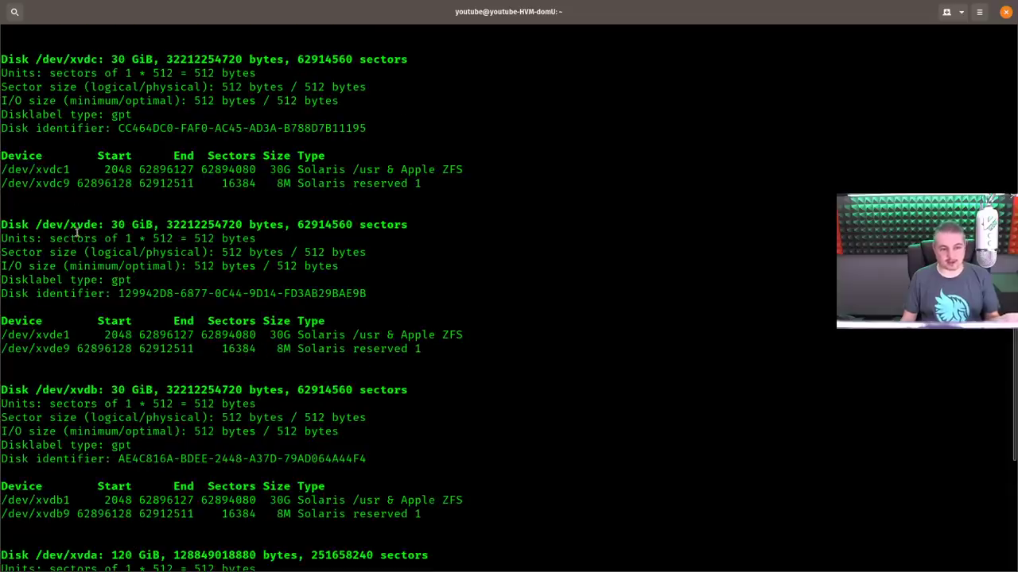
# - Enter the command sudo zpool create -f YouTubeZFS /dev/xvdb /dev/xvdc /dev/xvde
pyautogui.scroll(4, 178, 236)
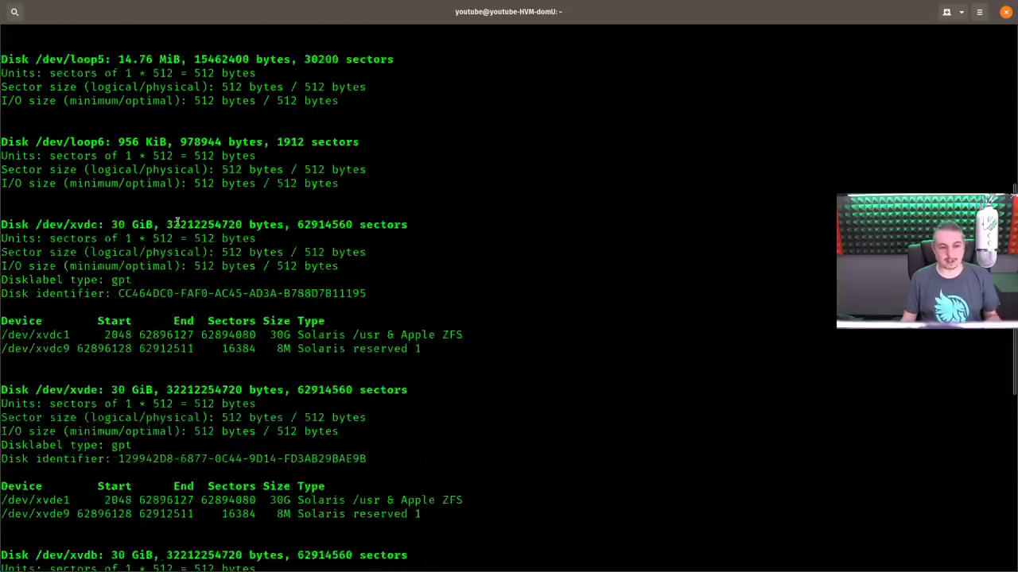
pyautogui.scroll(-1, 174, 223)
pyautogui.scroll(-10, 572, 330)
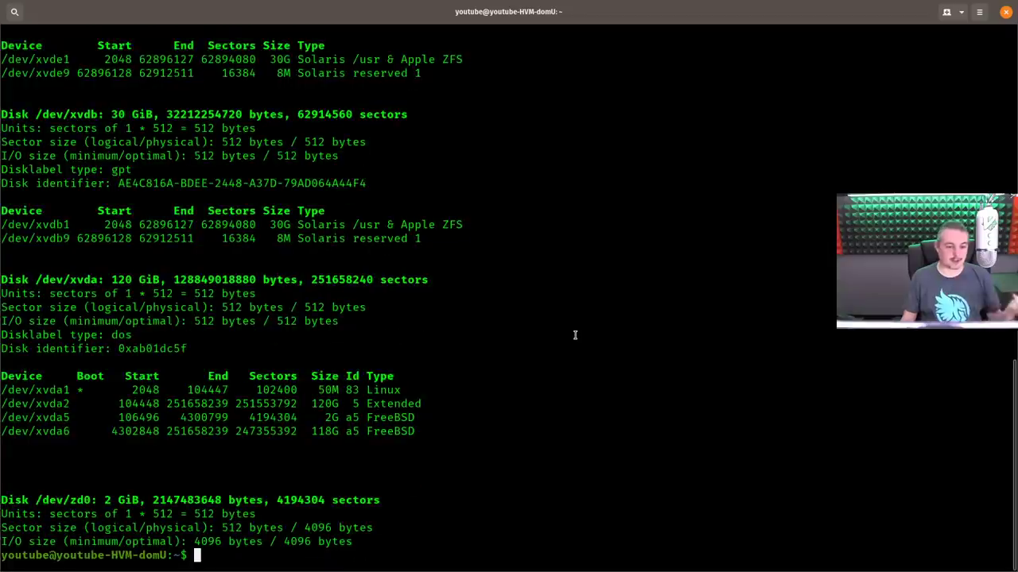
pyautogui.write('sudo zpool create -f YouTubeZFS /dev/xvdb /dev/xvdc /dev/xvde')
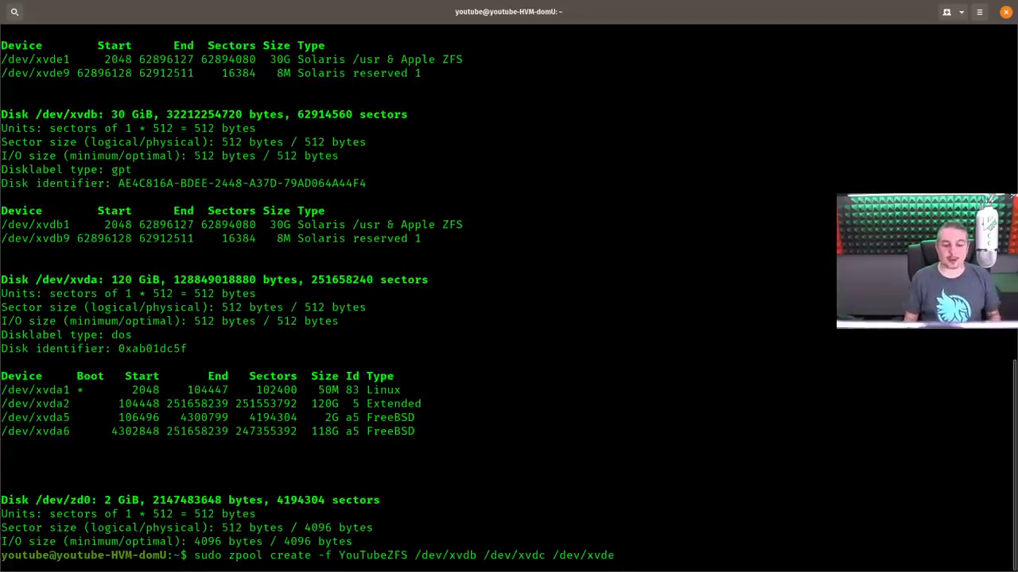
# - Walk the cursor through the pool creation command word by word, then run it
pyautogui.press('Home')
pyautogui.press('Right')
pyautogui.press('Right')
pyautogui.press('Right')
pyautogui.press('Right')
pyautogui.press('Right')
pyautogui.press('Right')
pyautogui.press('Right')
pyautogui.press('Right')
pyautogui.press('Right')
pyautogui.press('Right')
pyautogui.press('Right')
pyautogui.press('Right')
pyautogui.press('Right')
pyautogui.press('Right')
pyautogui.press('Right')
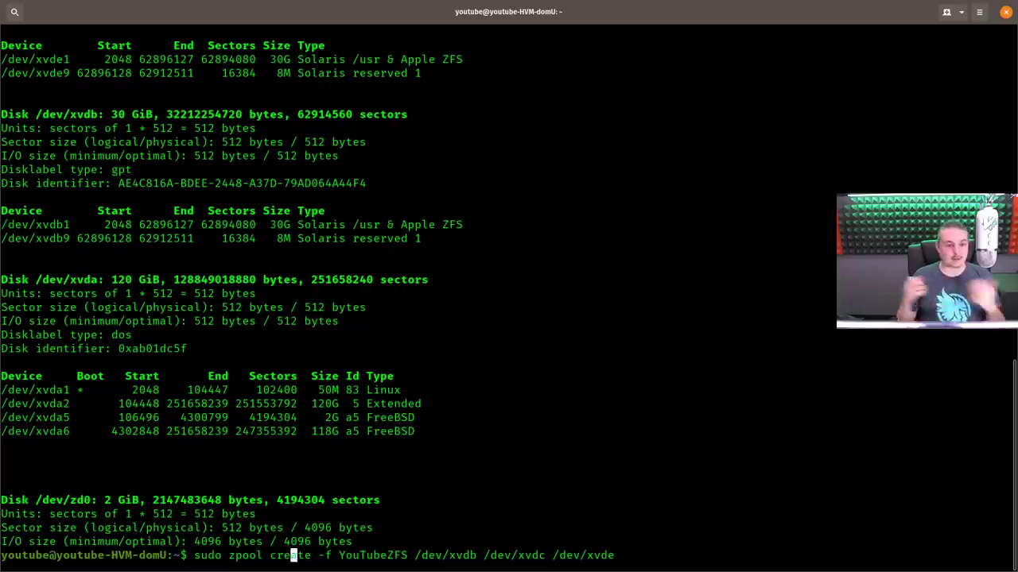
pyautogui.hotkey('ctrl', 'Left')
pyautogui.hotkey('ctrl', 'Left')
pyautogui.hotkey('ctrl', 'Left')
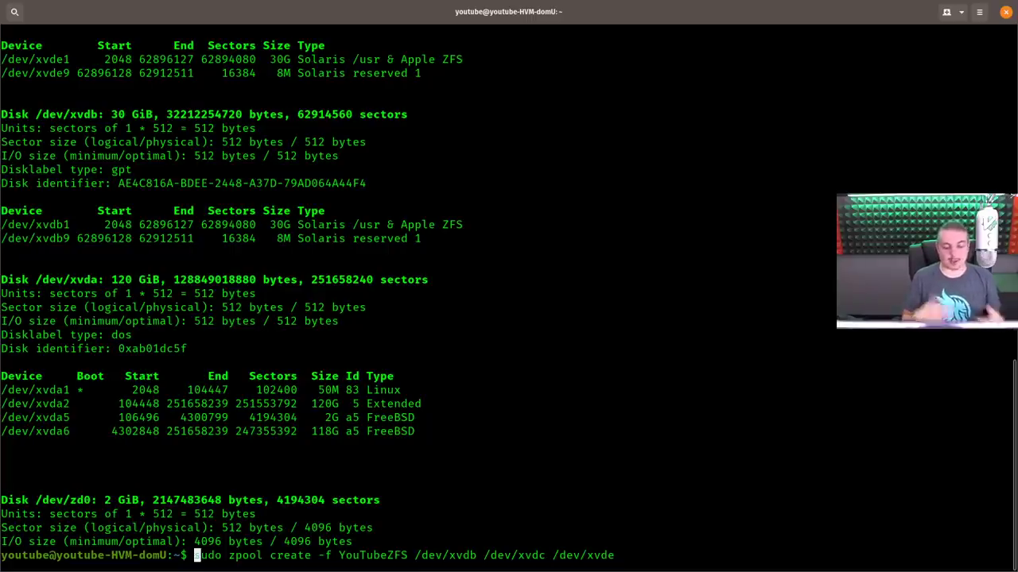
pyautogui.press('Right')
pyautogui.press('Right')
pyautogui.press('Right')
pyautogui.press('Right')
pyautogui.press('Right')
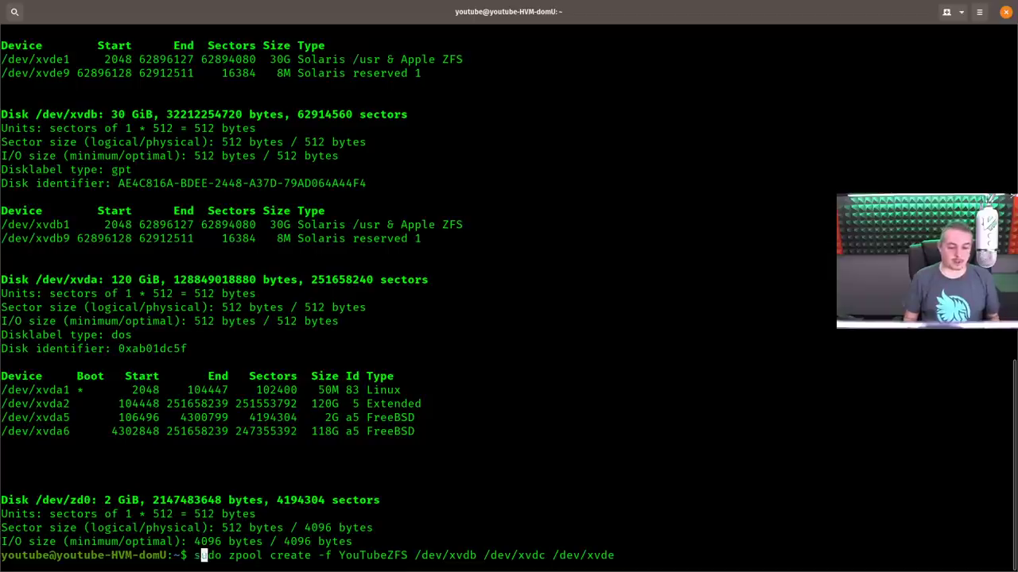
pyautogui.press('Right')
pyautogui.press('Right')
pyautogui.press('Right')
pyautogui.press('Right')
pyautogui.press('Right')
pyautogui.press('Right')
pyautogui.press('Right')
pyautogui.press('Right')
pyautogui.press('Left')
pyautogui.press('Left')
pyautogui.press('Left')
pyautogui.press('Left')
pyautogui.press('Left')
pyautogui.press('Left')
pyautogui.press('Left')
pyautogui.press('Left')
pyautogui.press('Home')
pyautogui.press('Right')
pyautogui.press('Right')
pyautogui.press('Right')
pyautogui.press('Right')
pyautogui.hotkey('ctrl', 'Right')
pyautogui.hotkey('ctrl', 'Right')
pyautogui.hotkey('ctrl', 'Right')
pyautogui.hotkey('ctrl', 'Right')
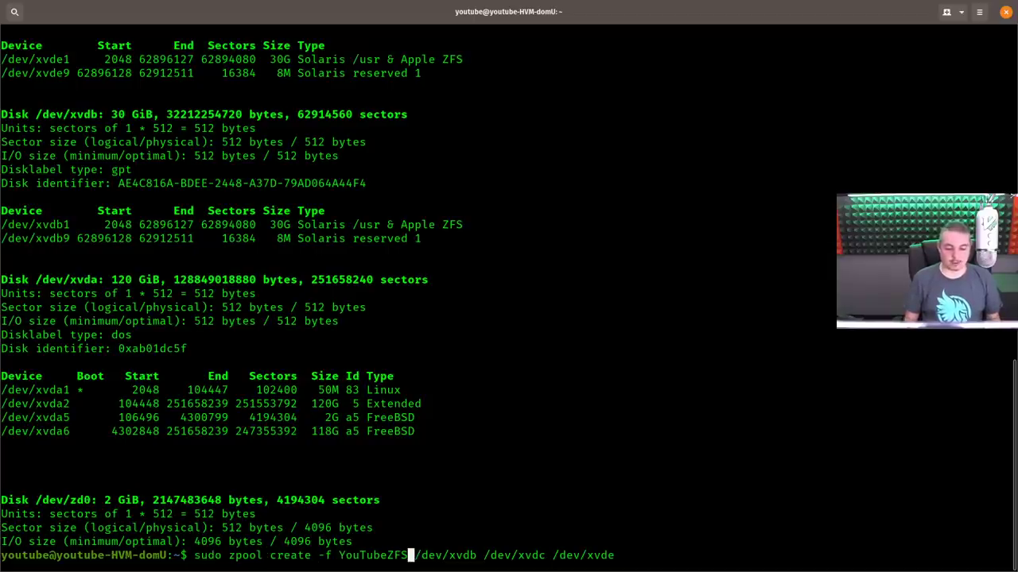
pyautogui.hotkey('ctrl', 'Right')
pyautogui.hotkey('ctrl', 'Right')
pyautogui.hotkey('ctrl', 'Right')
pyautogui.hotkey('ctrl', 'Right')
pyautogui.hotkey('ctrl', 'Right')
pyautogui.hotkey('ctrl', 'Right')
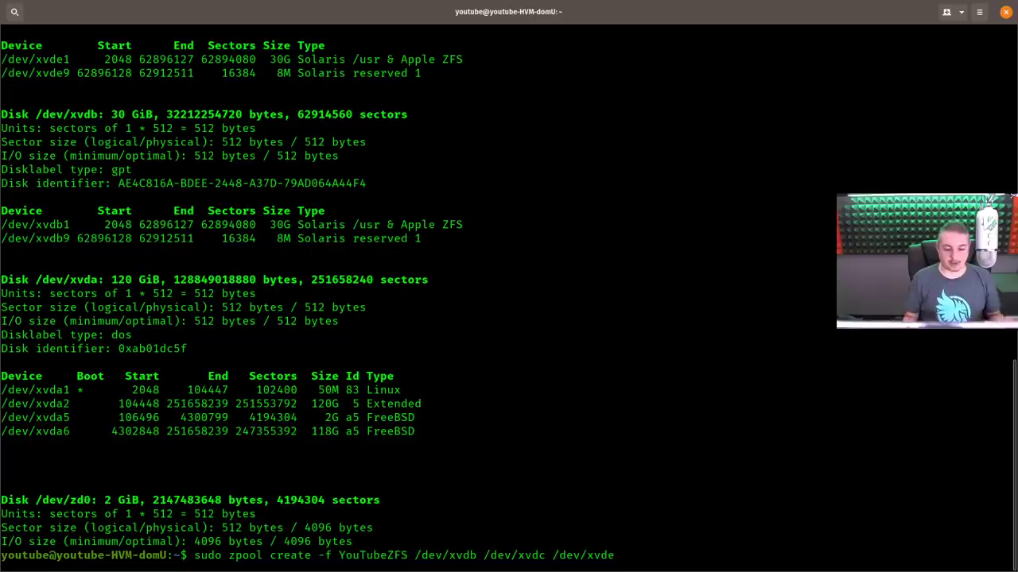
pyautogui.press('Return')
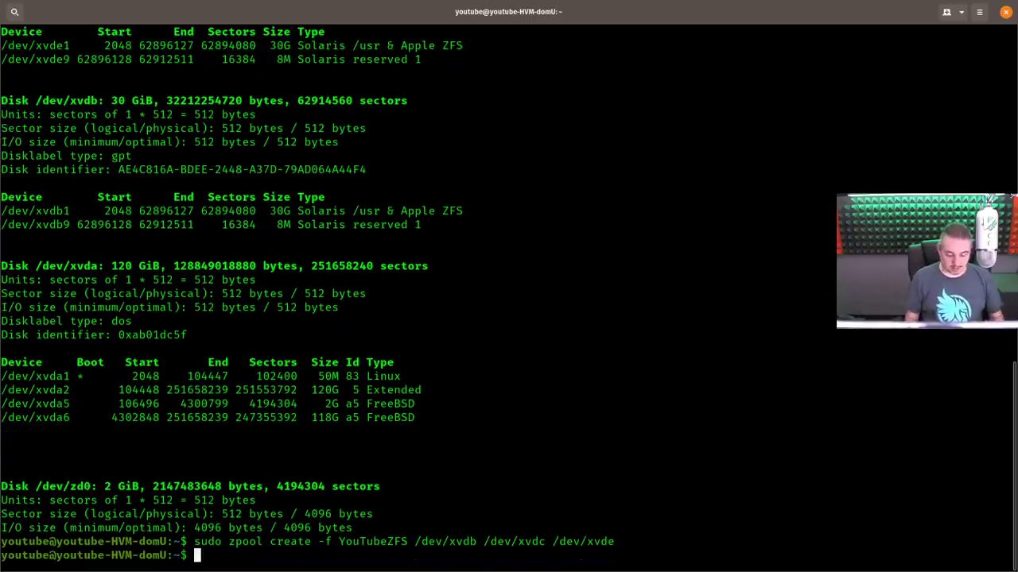
# - Change to / and run zpool status, correcting the mistyped command
pyautogui.write('cd /')
pyautogui.press('Return')
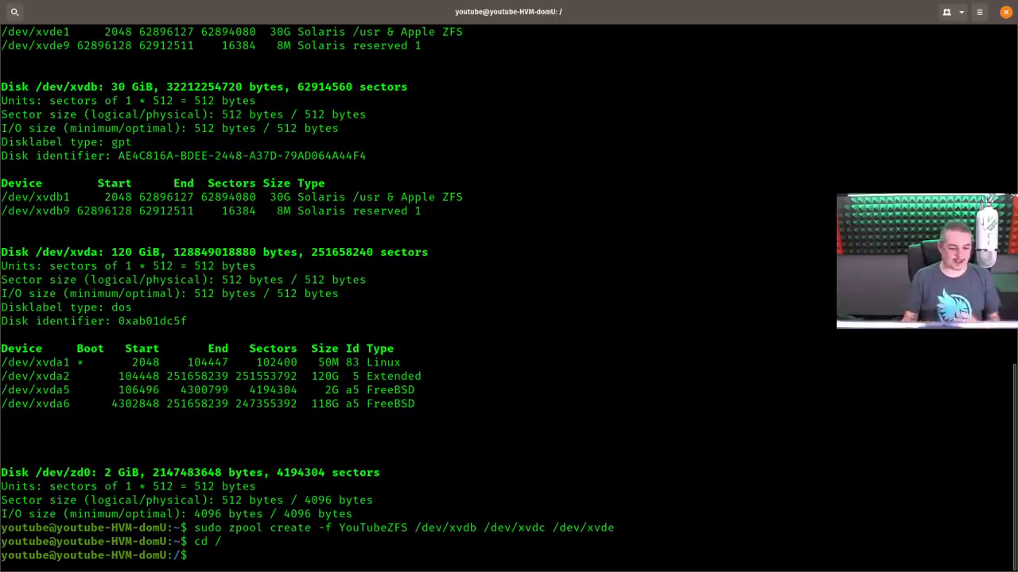
pyautogui.write('zp')
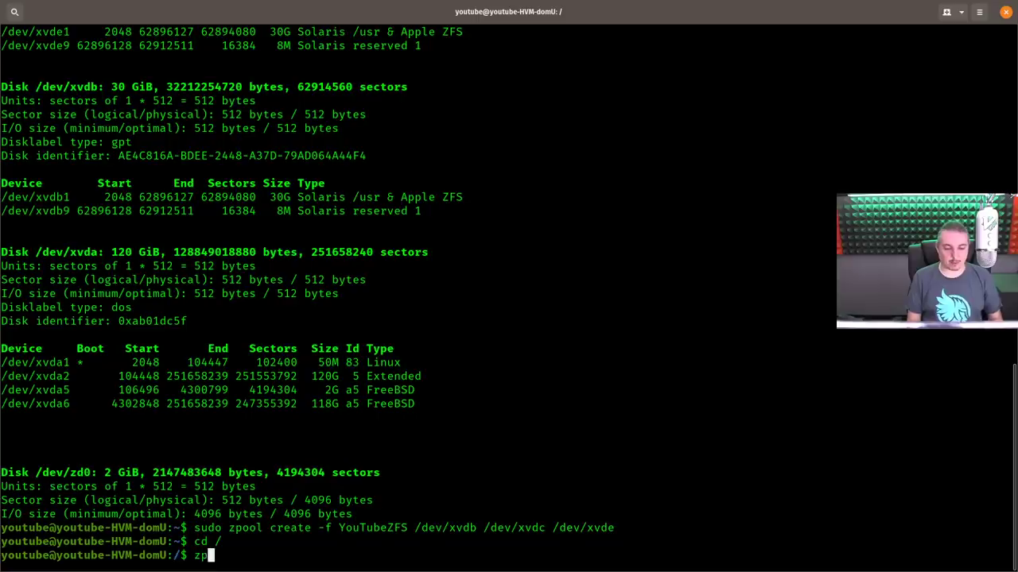
pyautogui.write('ool status')
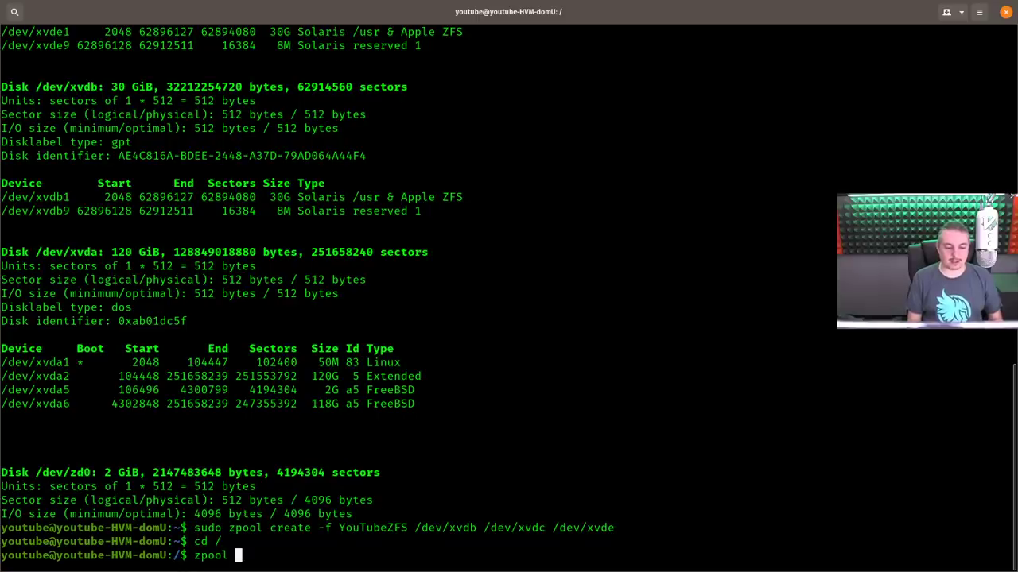
pyautogui.press('Return')
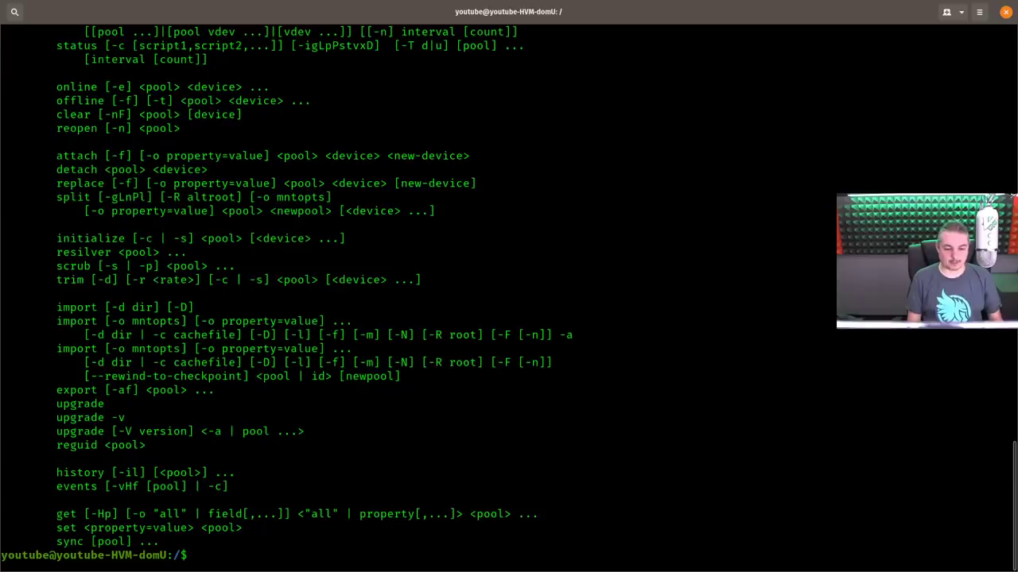
pyautogui.press('Up')
pyautogui.press('BackSpace')
pyautogui.press('BackSpace')
pyautogui.write('us')
pyautogui.press('Return')
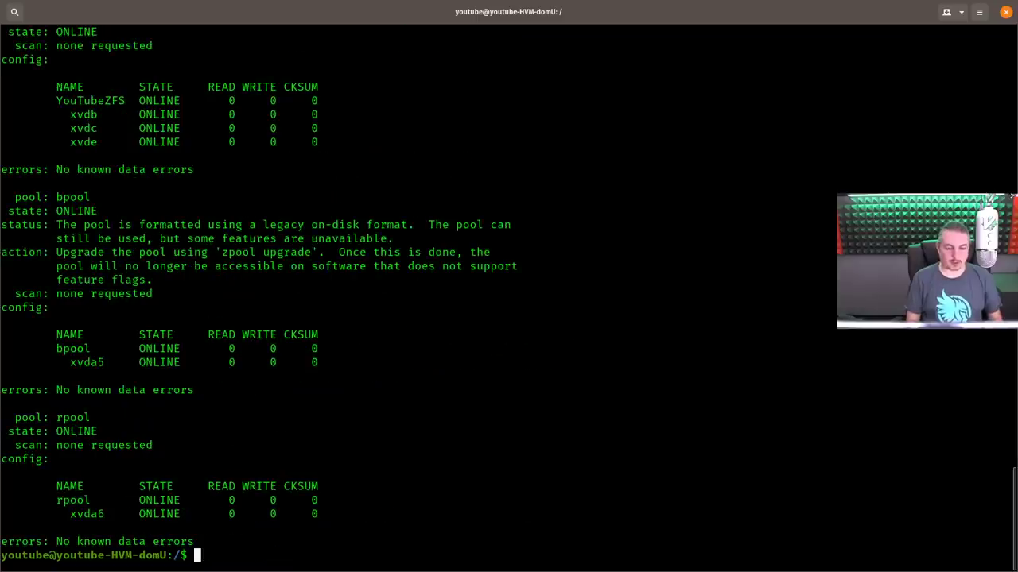
# - Highlight the YouTubeZFS pool and its xvdb, xvdc, xvde rows, then deselect
pyautogui.doubleClick(106, 101)
pyautogui.moveTo(70, 115); pyautogui.dragTo(318, 143)
pyautogui.click(446, 374)
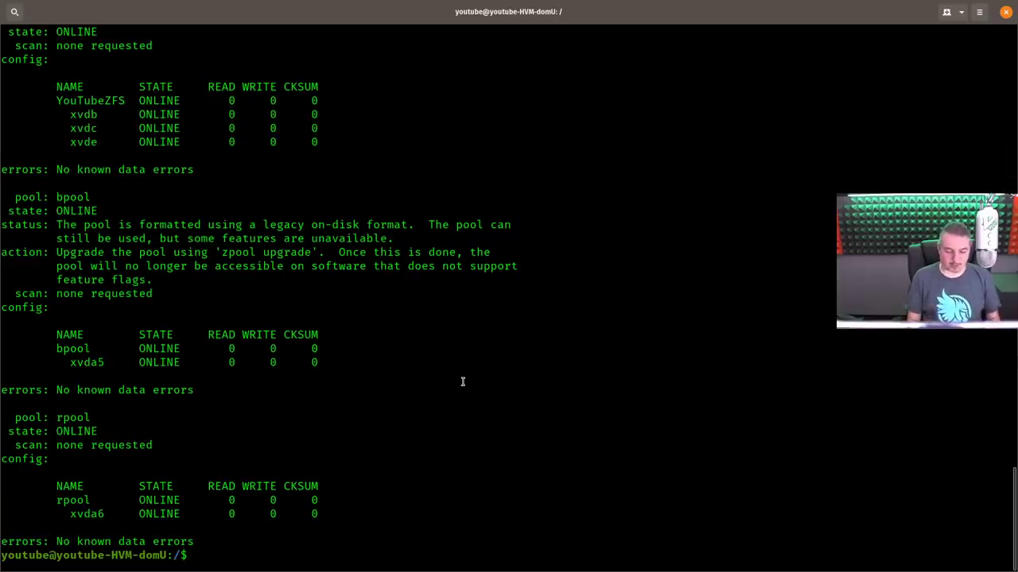
# - List / with ls -la and highlight the new YouTubeZFS directory in the output
pyautogui.write('ls -la')
pyautogui.press('Return')
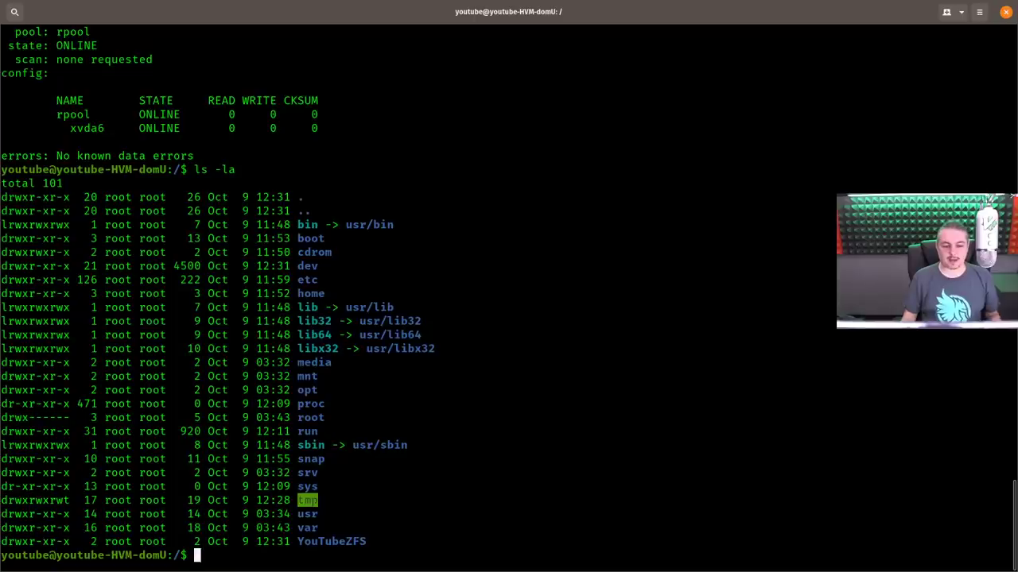
pyautogui.doubleClick(326, 541)
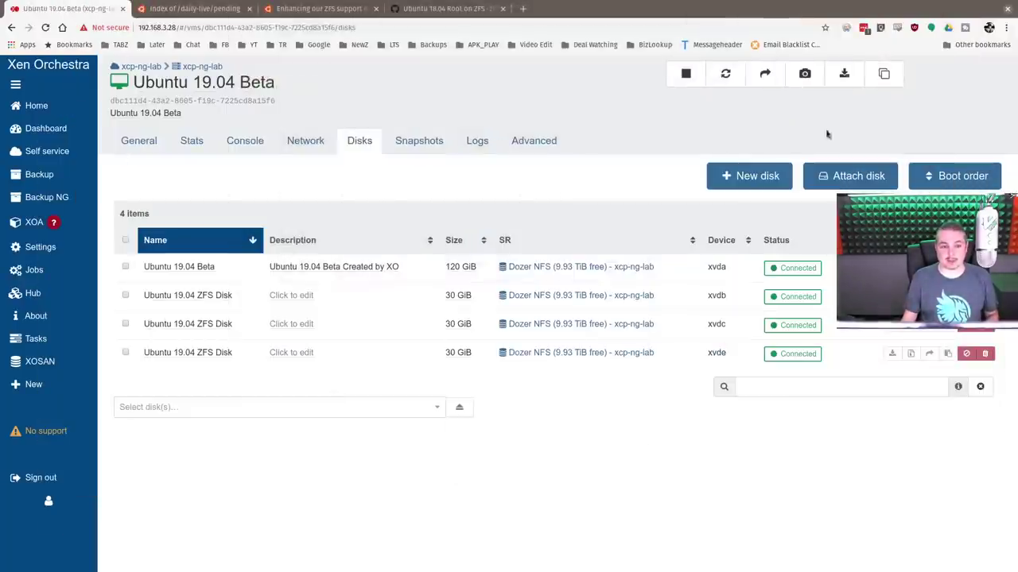
# - Switch to the VM console and inspect xvda's zfs_member and extended partitions
pyautogui.click(302, 143)
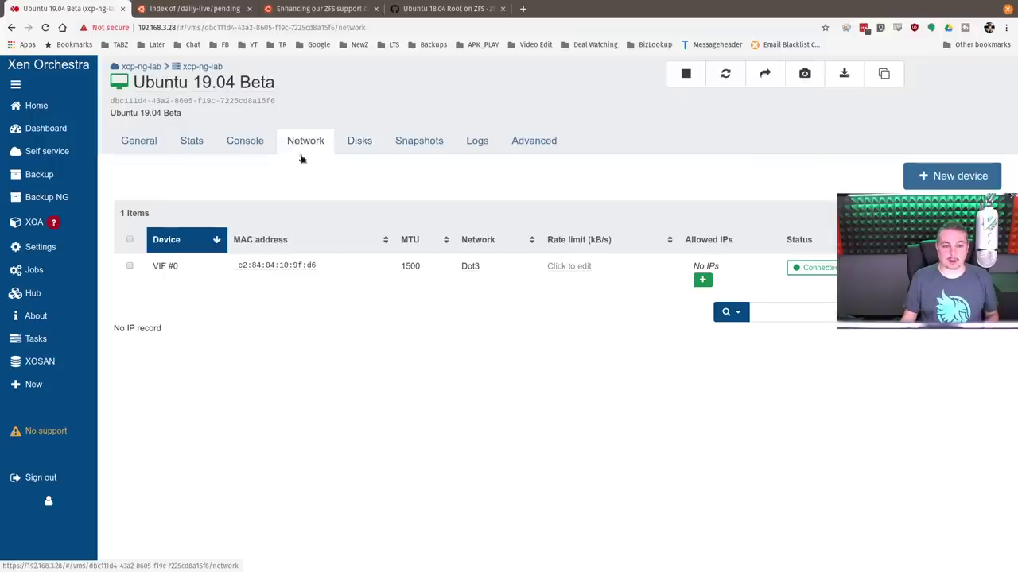
pyautogui.click(244, 143)
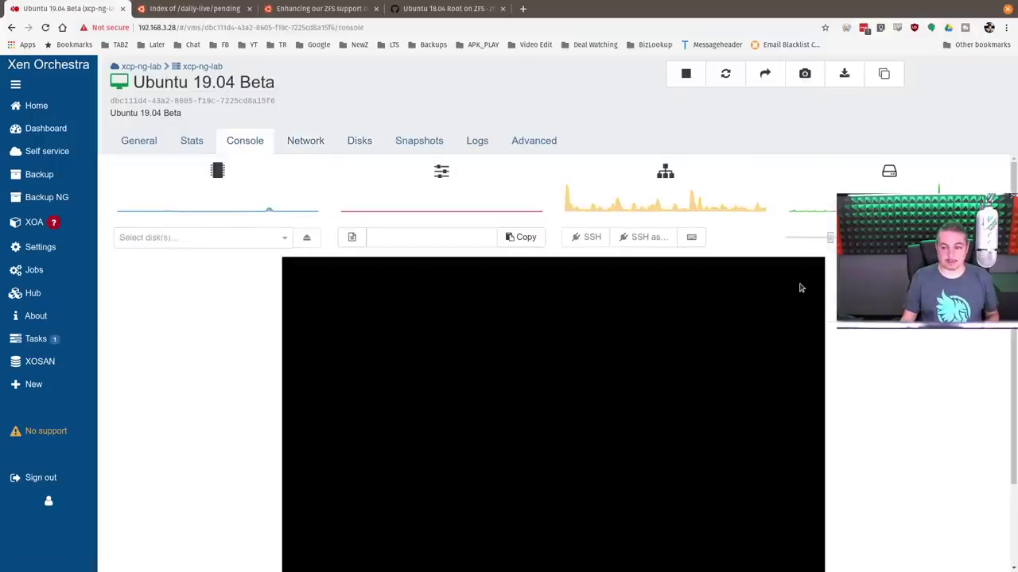
pyautogui.scroll(-2, 799, 286)
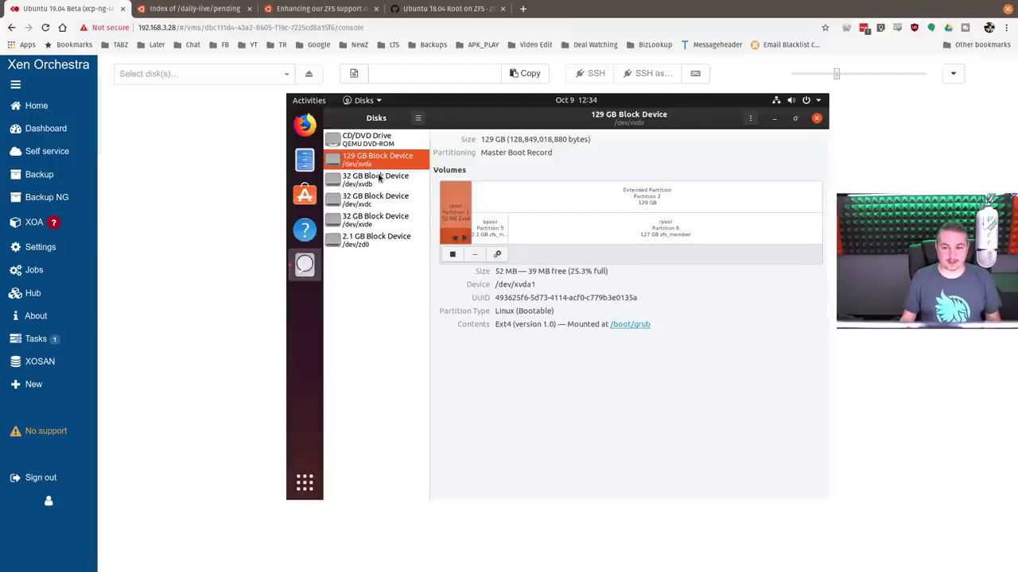
pyautogui.click(697, 224)
pyautogui.click(673, 202)
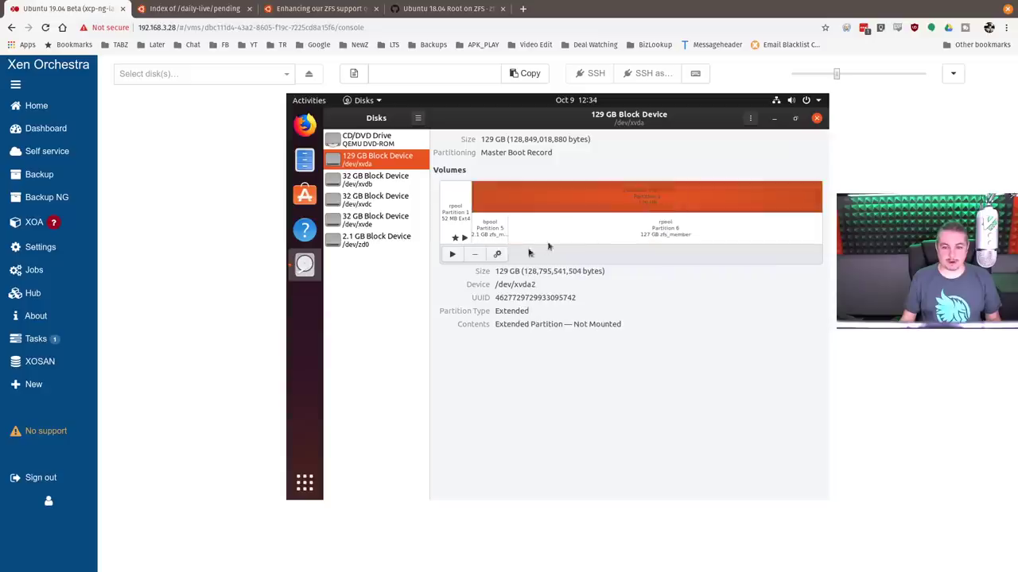
# - Inspect the 32 GB xvdb, xvdc and xvde disks, the 2.1 GB zd0 swap and 129 GB xvda
pyautogui.click(402, 181)
pyautogui.click(383, 202)
pyautogui.click(383, 163)
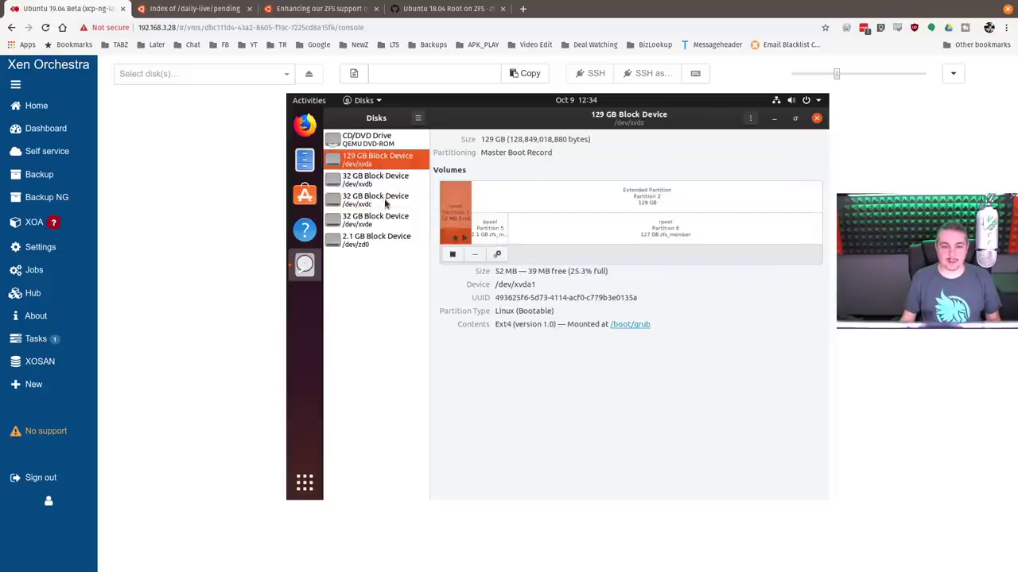
pyautogui.click(384, 201)
pyautogui.click(384, 237)
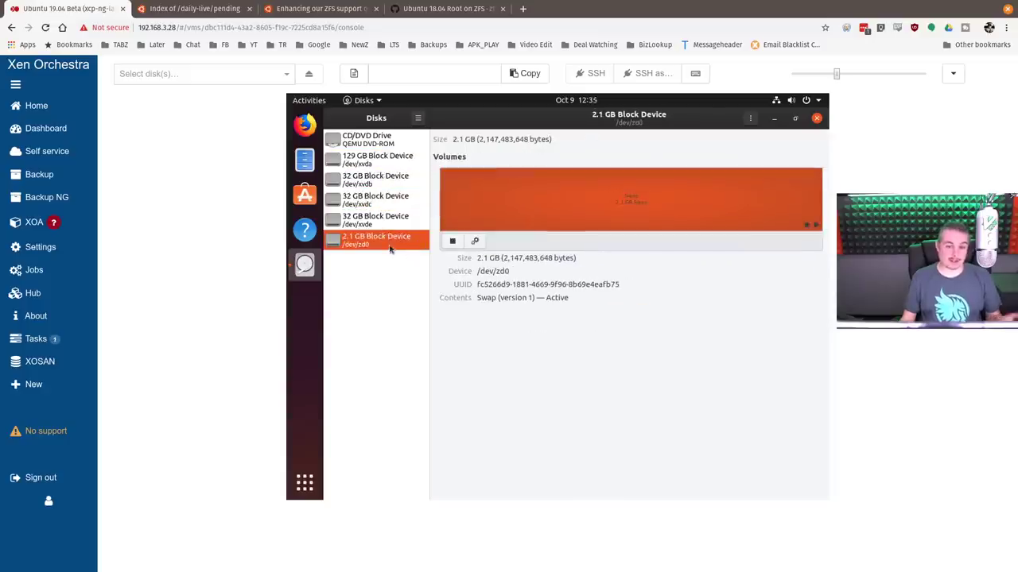
pyautogui.click(389, 223)
pyautogui.click(389, 179)
pyautogui.click(386, 242)
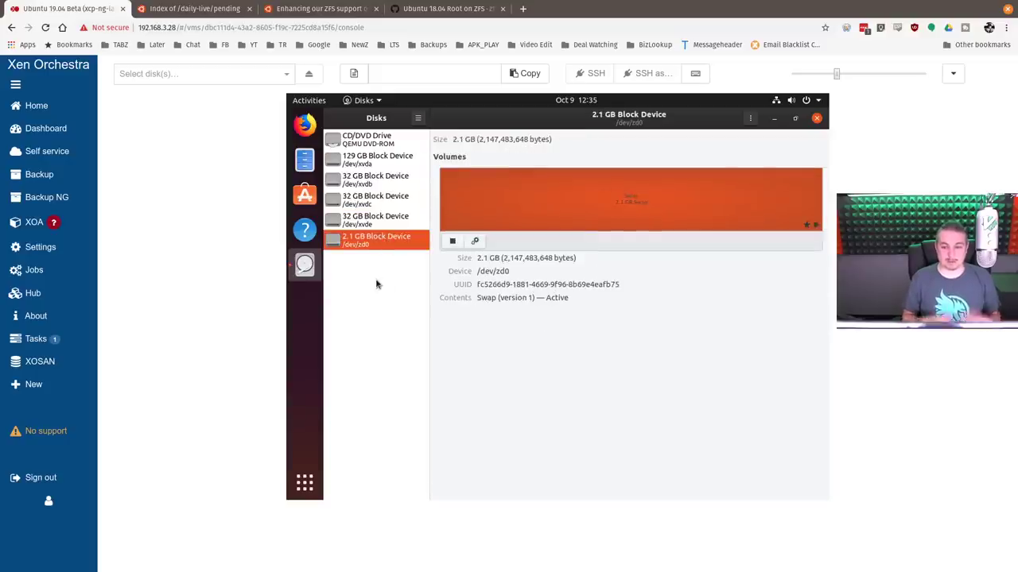
pyautogui.click(388, 200)
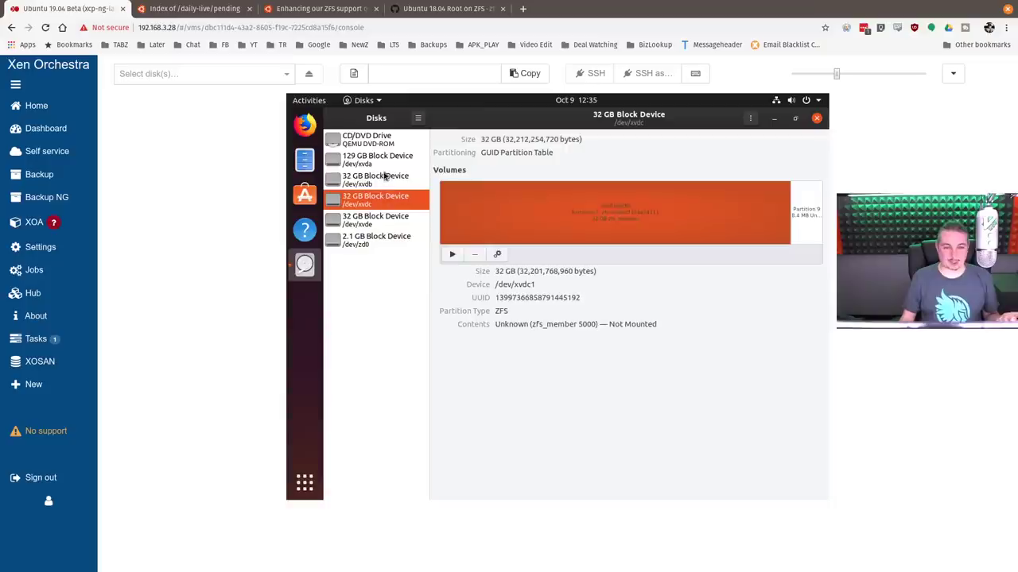
pyautogui.click(387, 178)
pyautogui.click(385, 159)
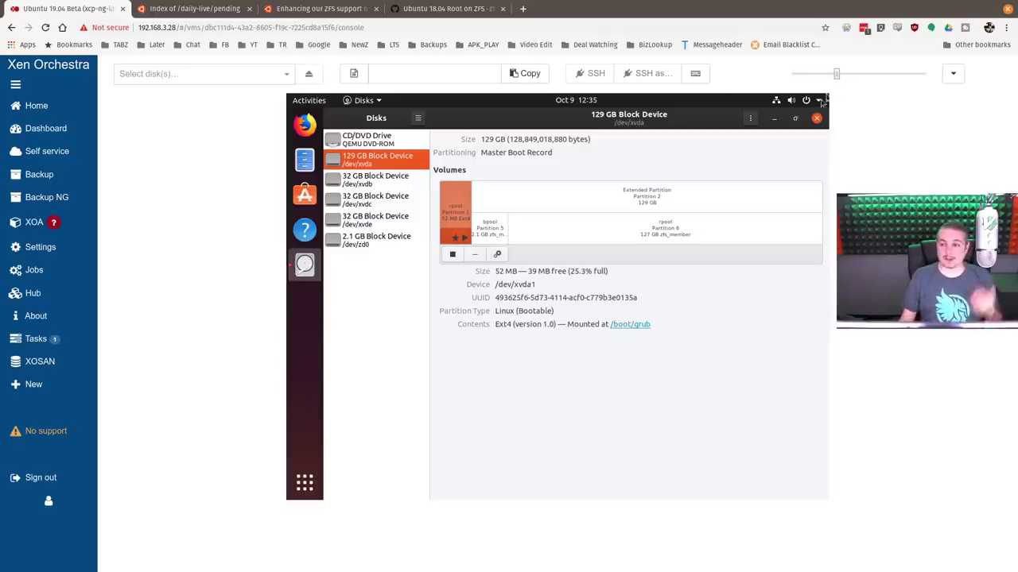
# - Close the GNOME Disks window
pyautogui.click(817, 119)
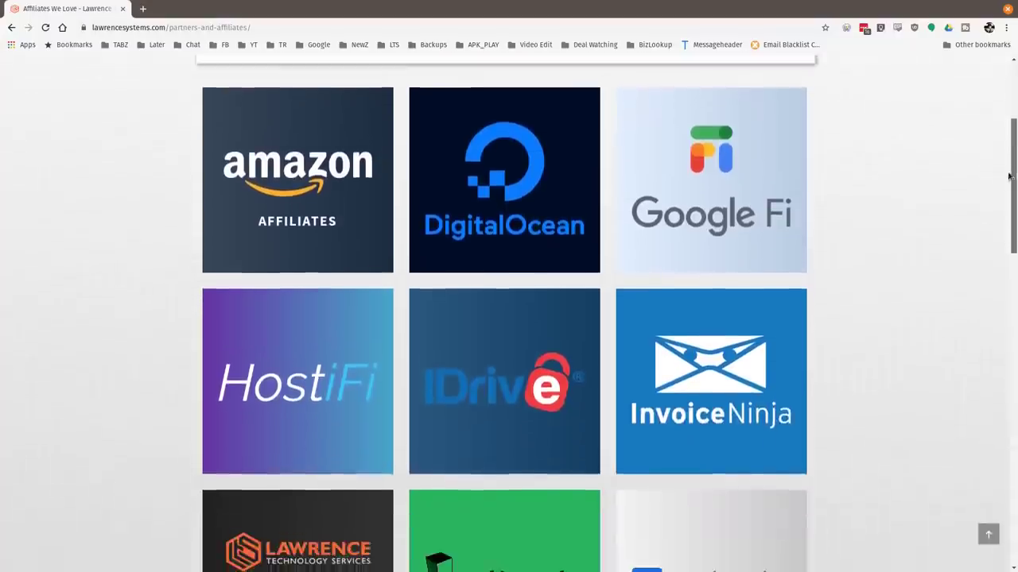
# - Scroll the affiliates page down to reveal Tech Supply Direct's refurbished-server description
pyautogui.moveTo(1005, 207); pyautogui.dragTo(983, 303)
pyautogui.moveTo(686, 296)
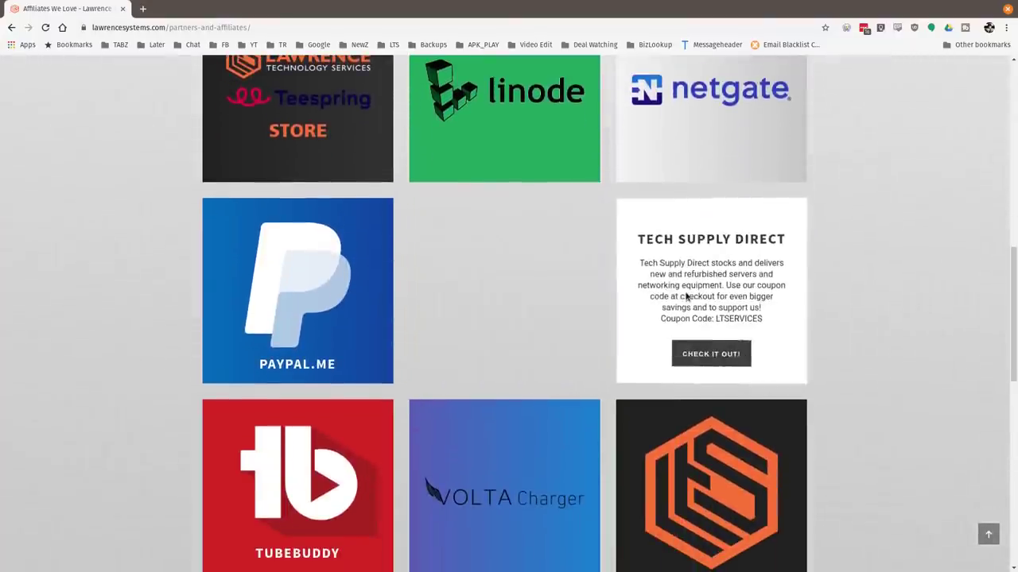